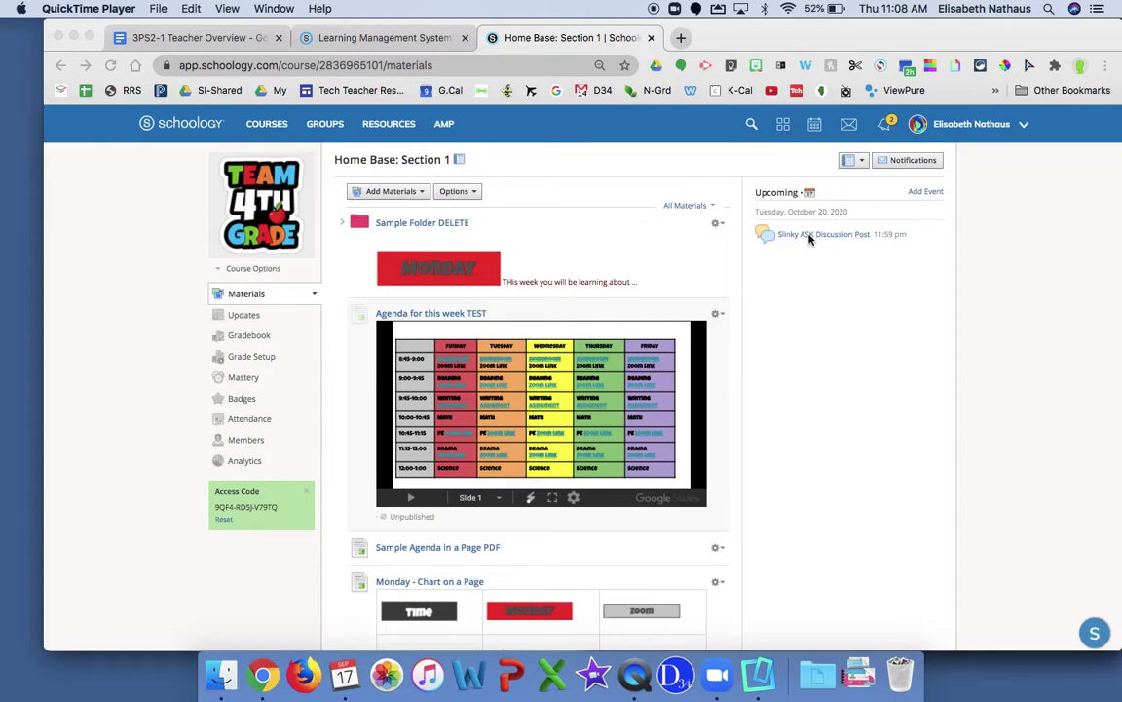
Open the Slinky ASK Discussion Post from Upcoming and bring up its Edit Discussion form.
scroll(530, 431, "down", 15)
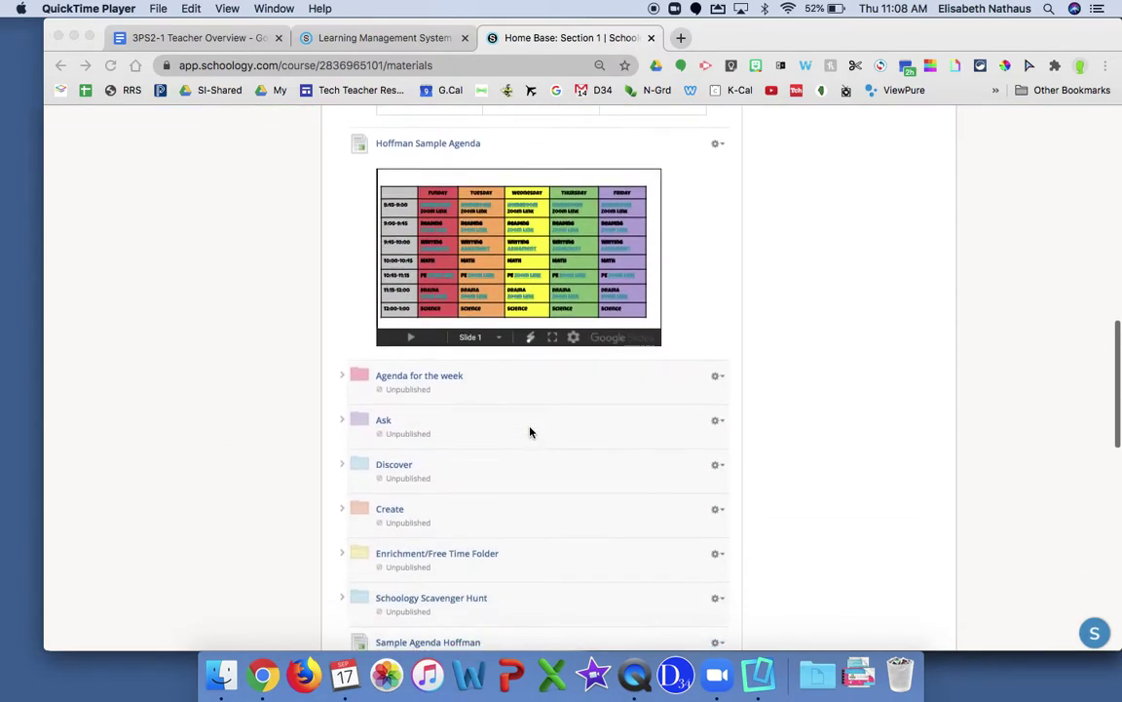
scroll(530, 432, "up", 20)
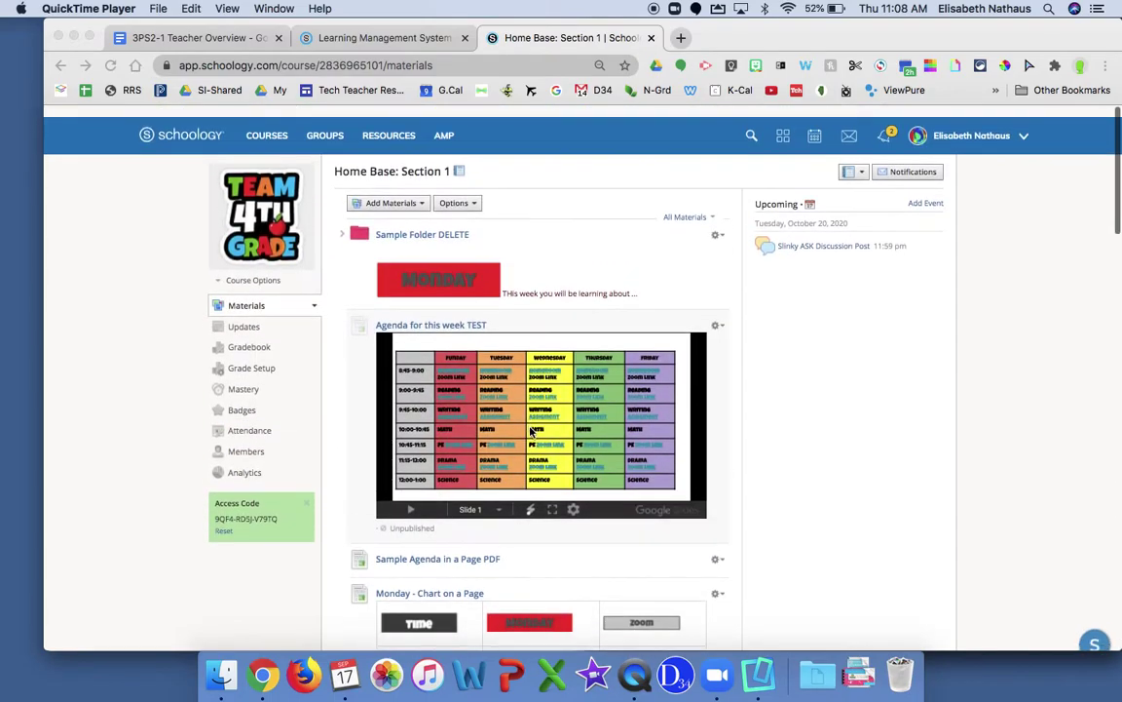
left_click(756, 297)
left_click(808, 244)
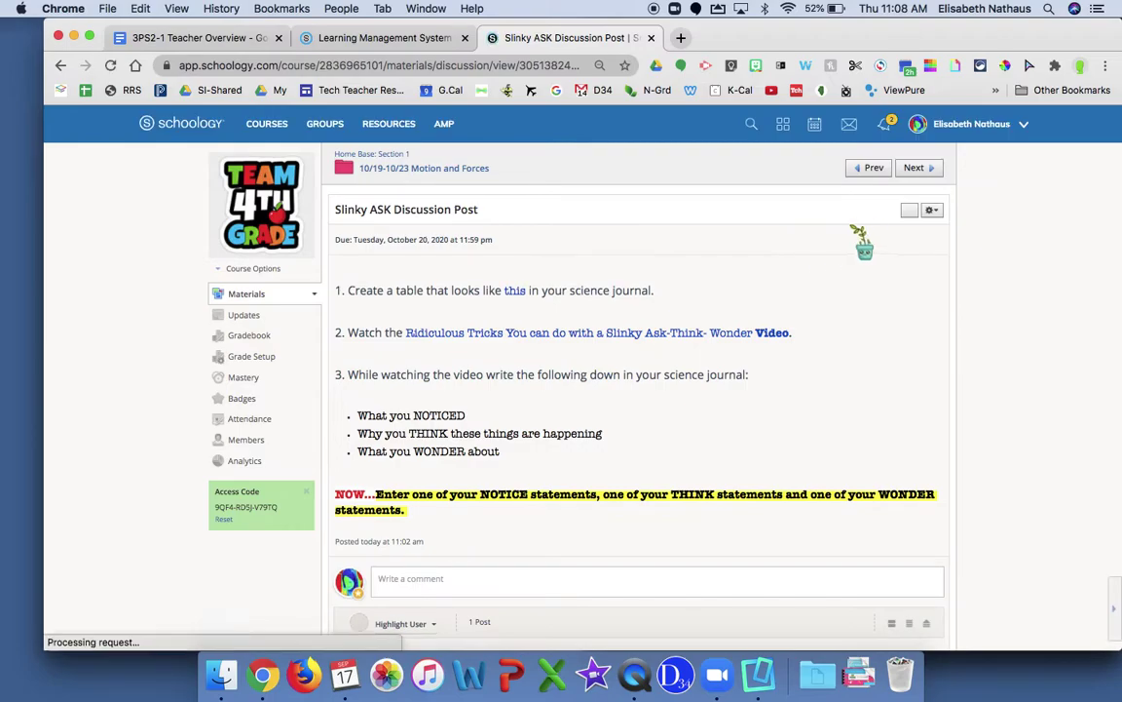
left_click(934, 209)
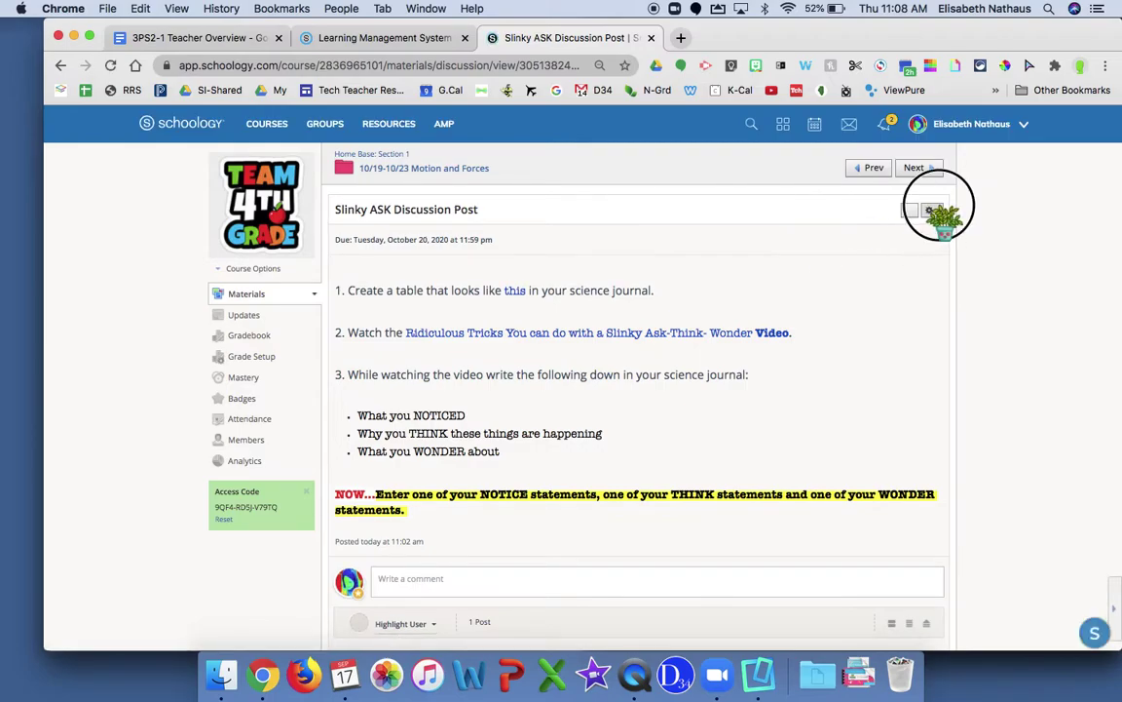
left_click(915, 230)
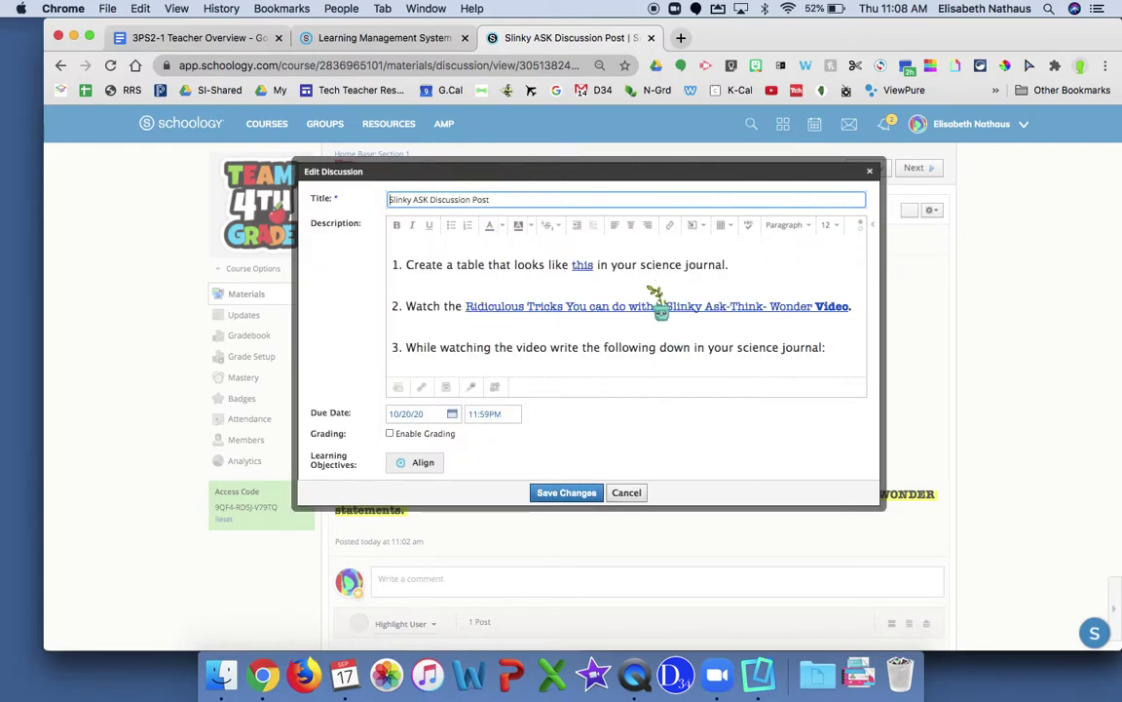
Switch on 'Require members to post before revealing other responses' in the discussion's Options.
scroll(658, 302, "down", 5)
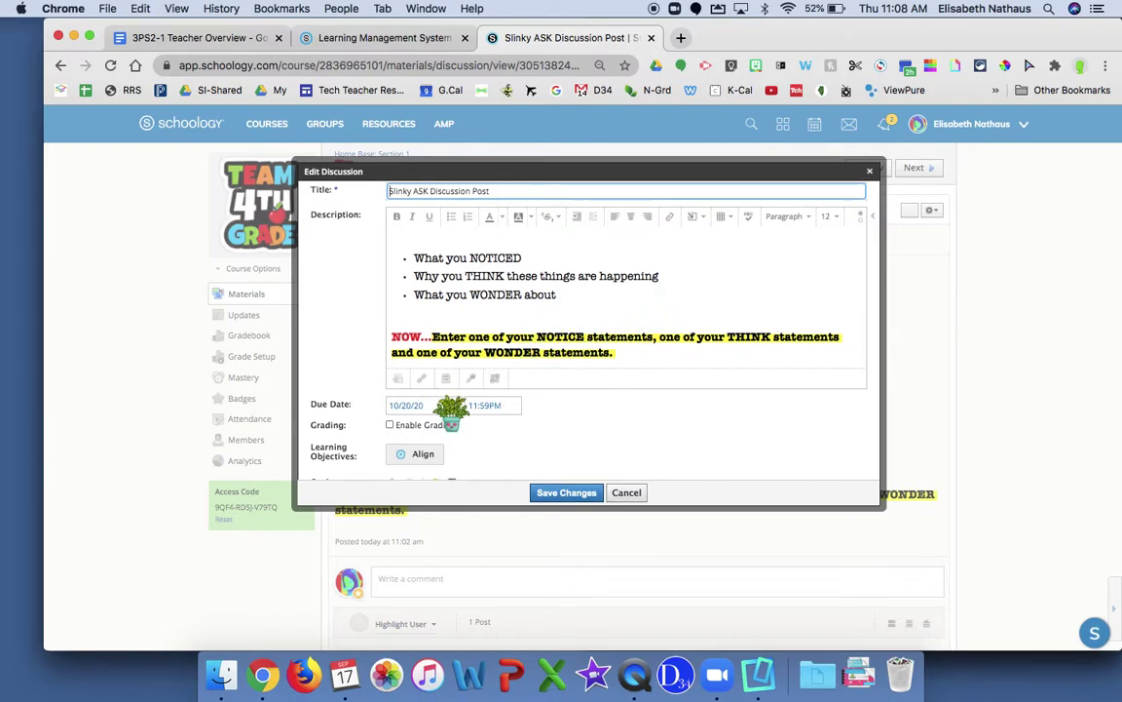
scroll(492, 432, "down", 1)
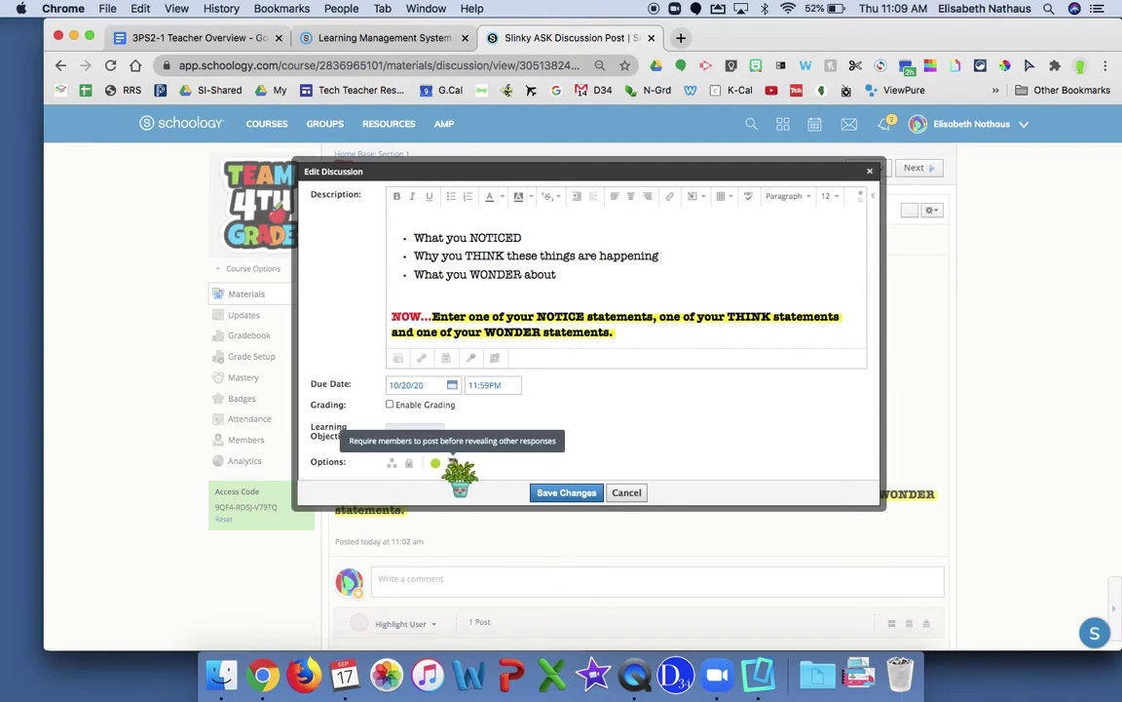
left_click(453, 461)
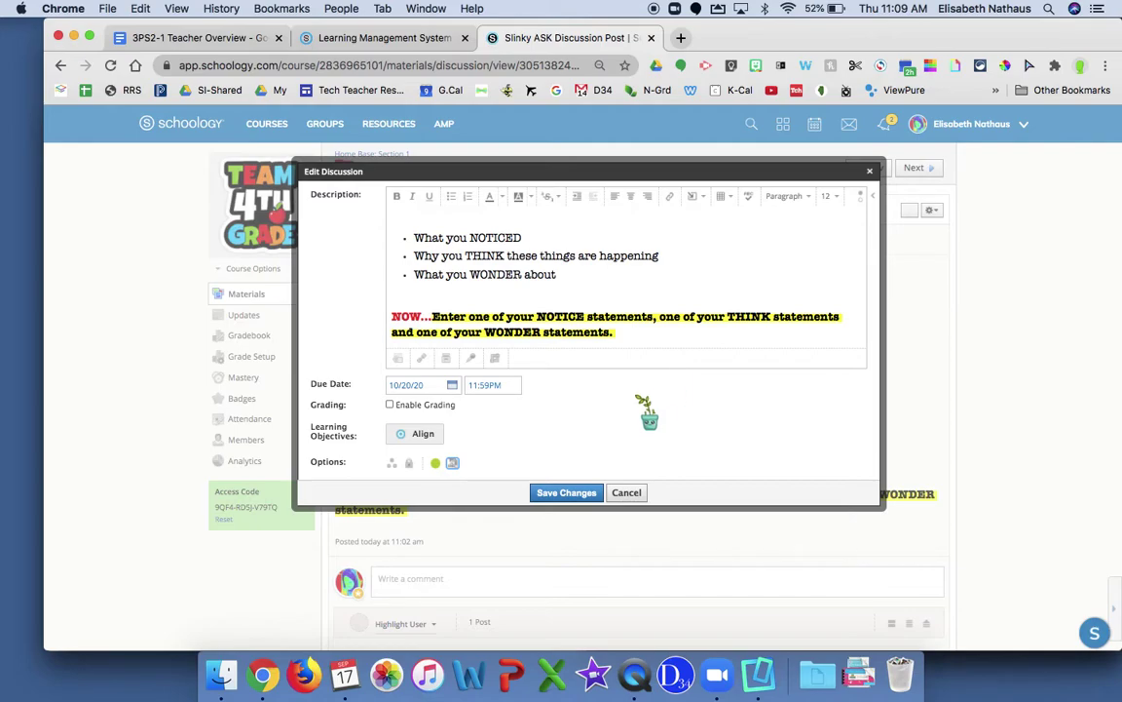
Save the discussion changes and preview the course as Sample Student.
left_click(583, 493)
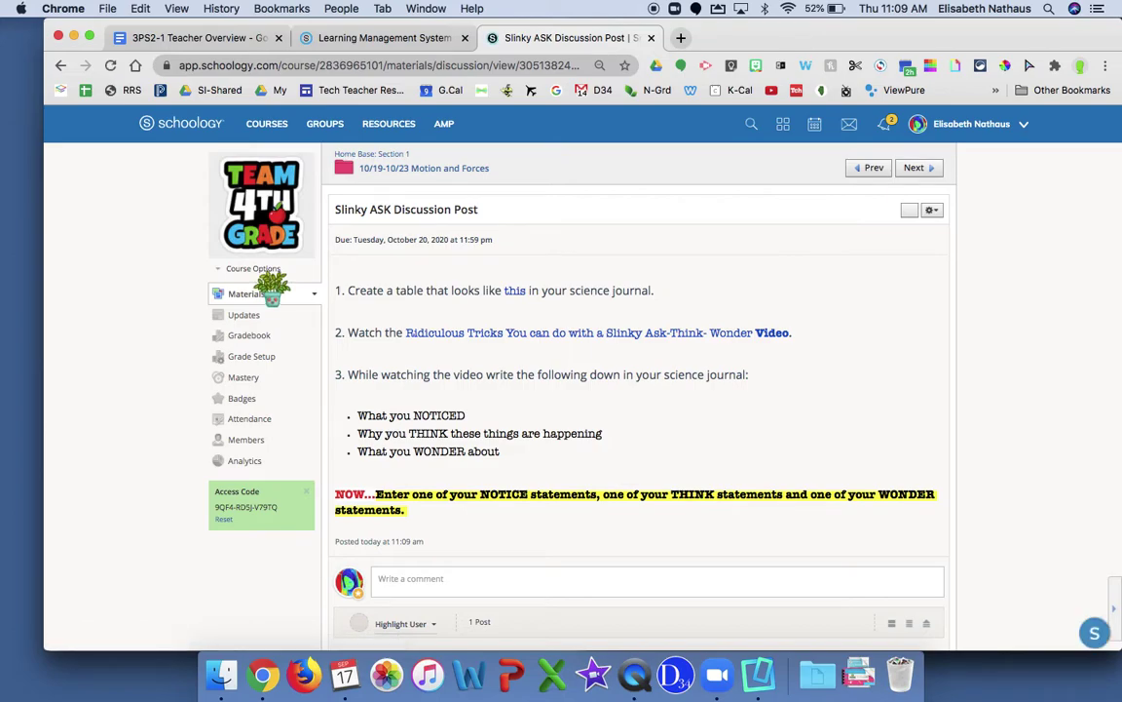
left_click(271, 273)
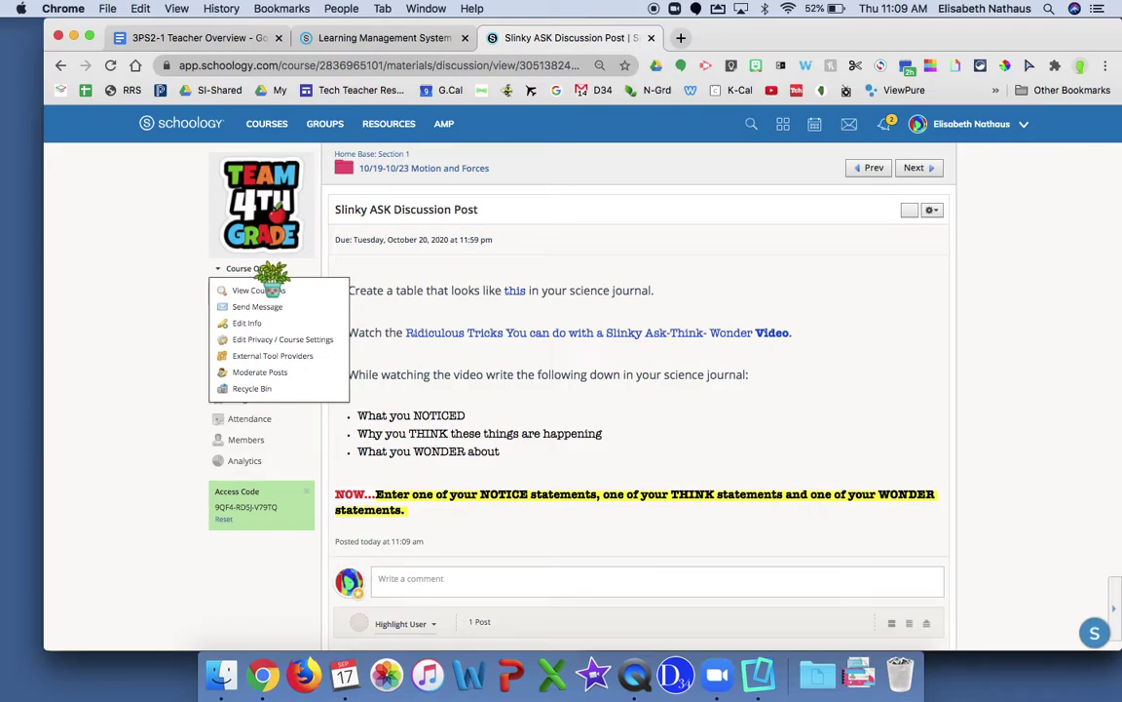
left_click(265, 289)
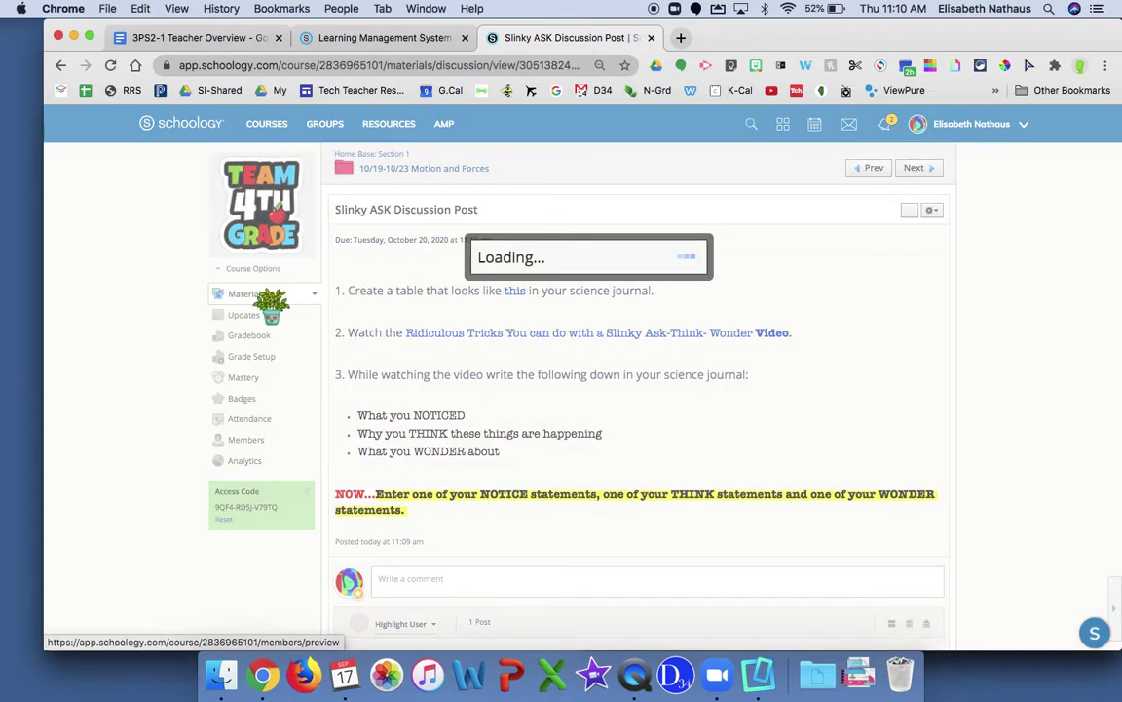
left_click(508, 288)
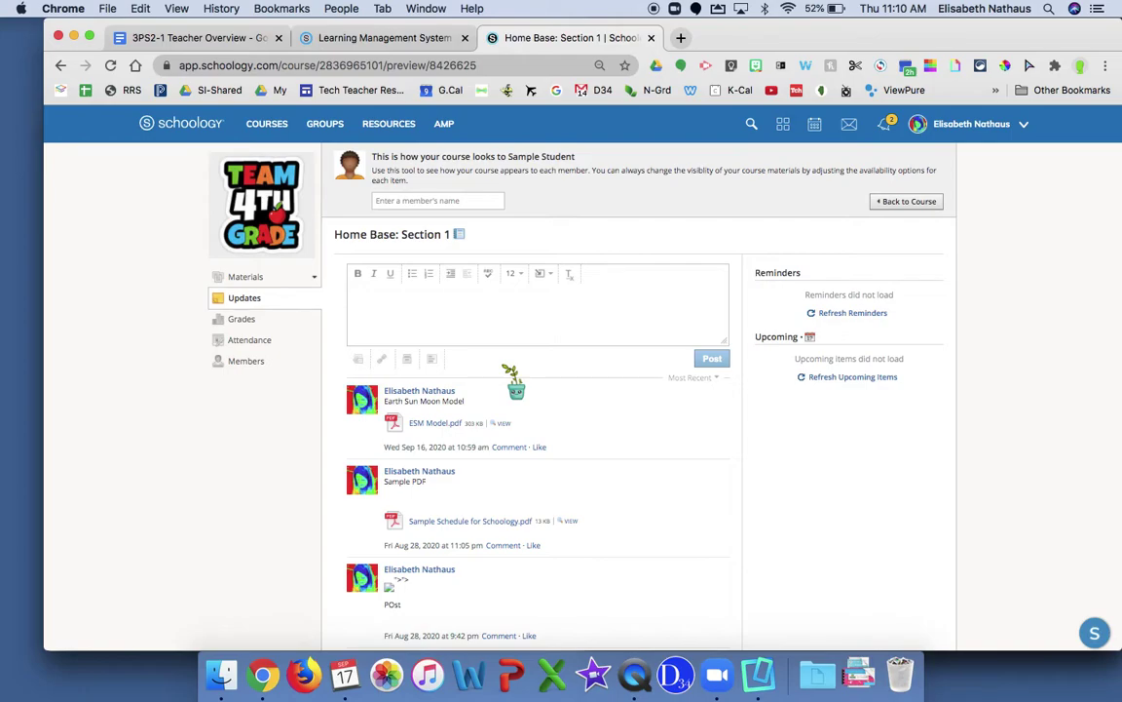
As Sample Student, refresh Upcoming and open the Slinky ASK Discussion Post to check its replies.
left_click(842, 377)
left_click(834, 379)
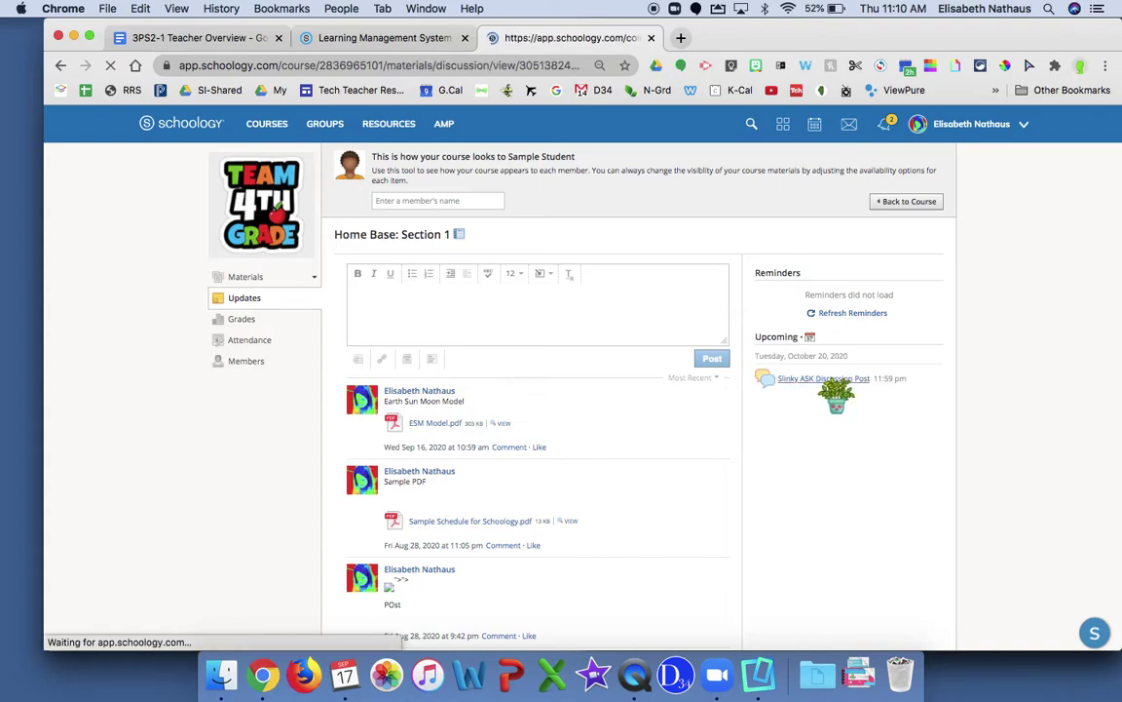
scroll(545, 483, "down", 5)
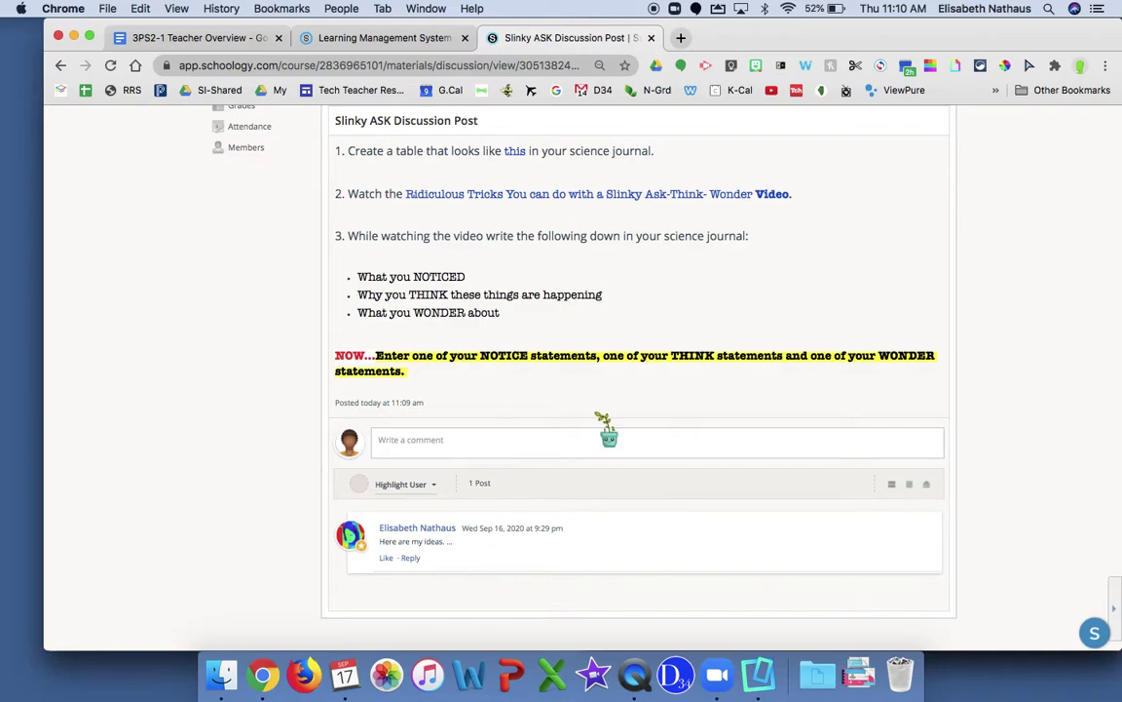
scroll(643, 400, "up", 5)
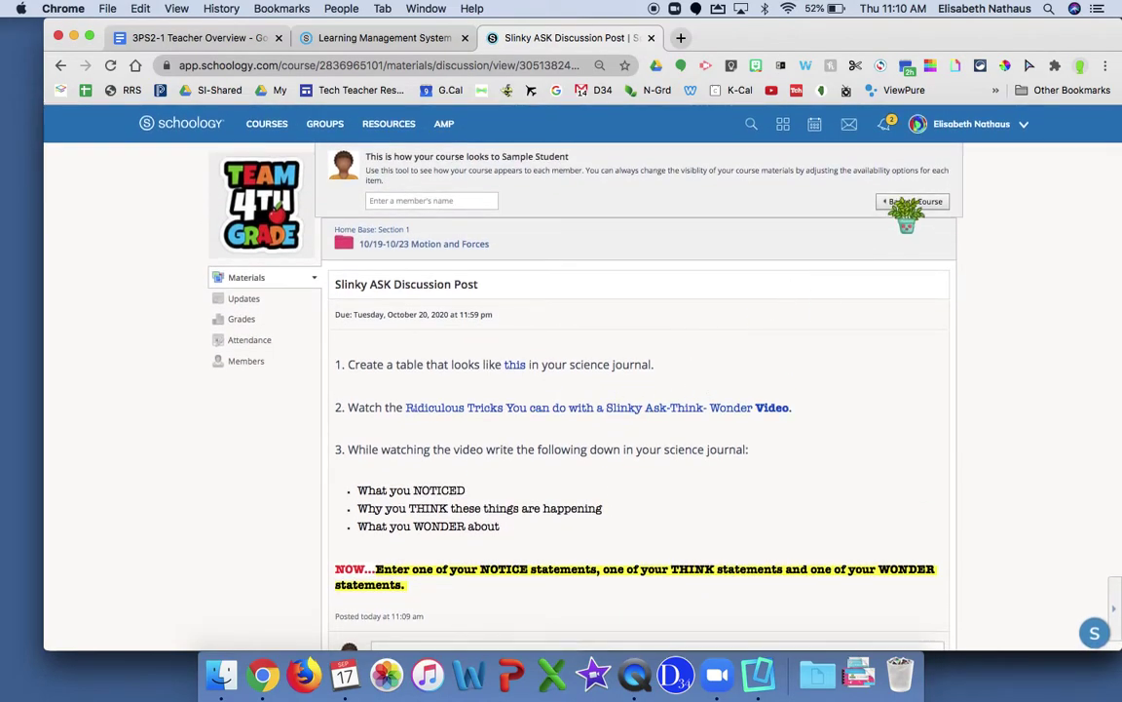
Return to the teacher course view and reopen the Slinky ASK discussion's Edit form.
left_click(906, 202)
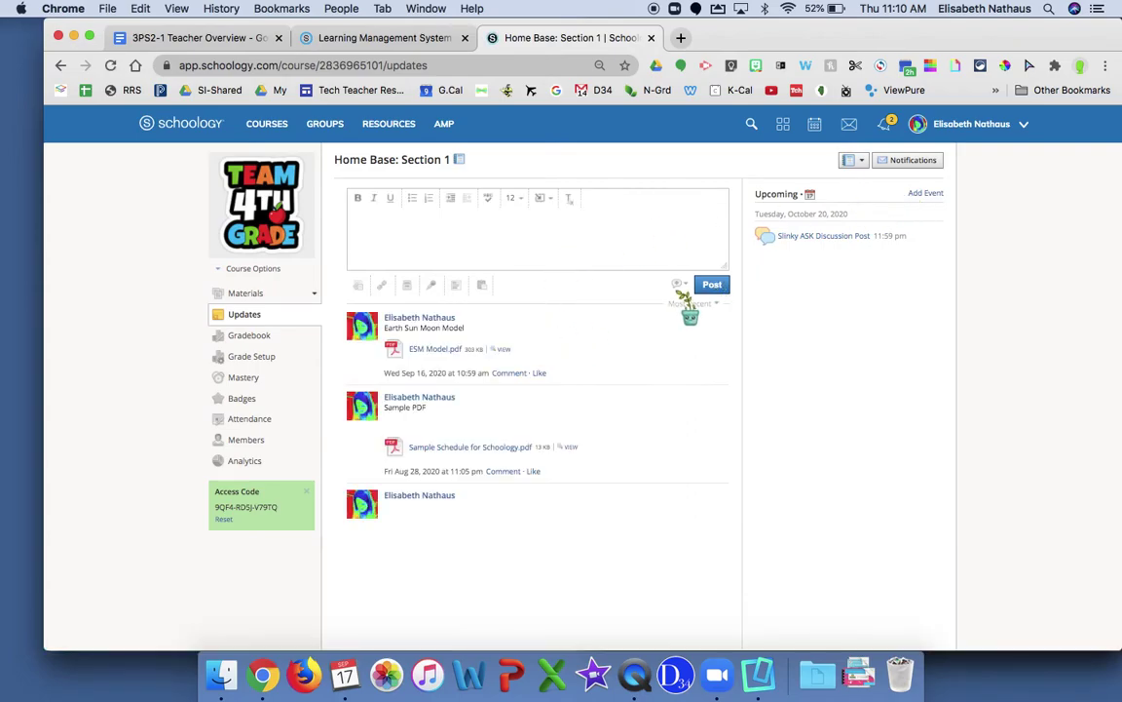
left_click(844, 236)
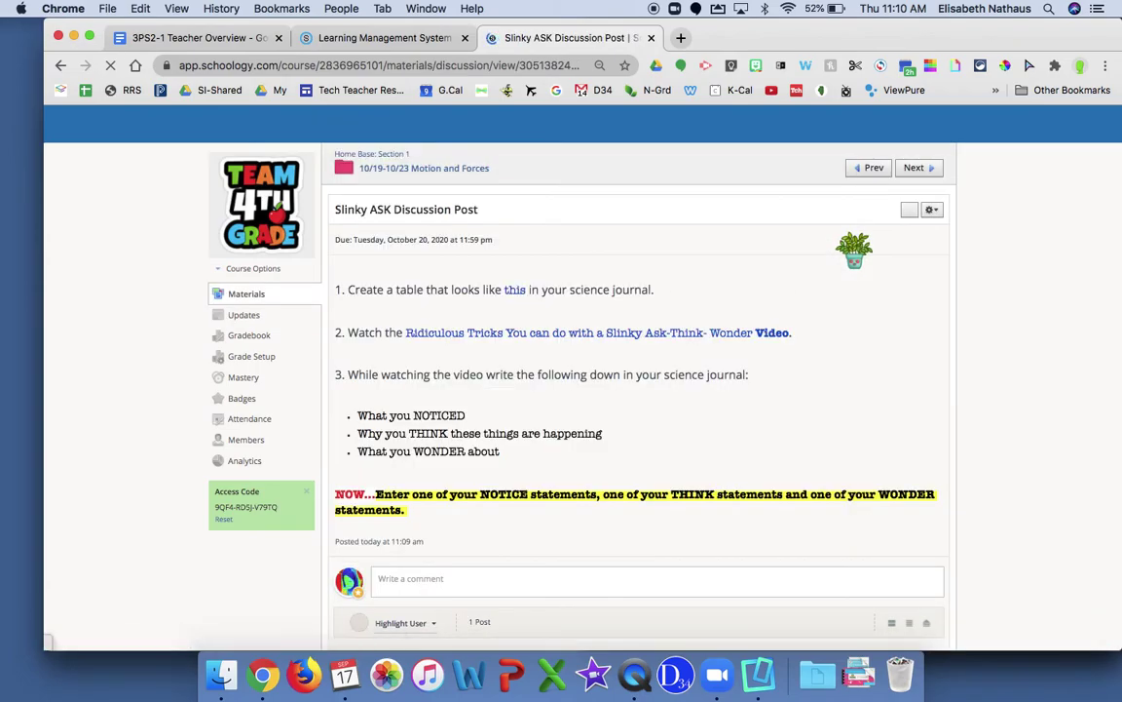
left_click(930, 212)
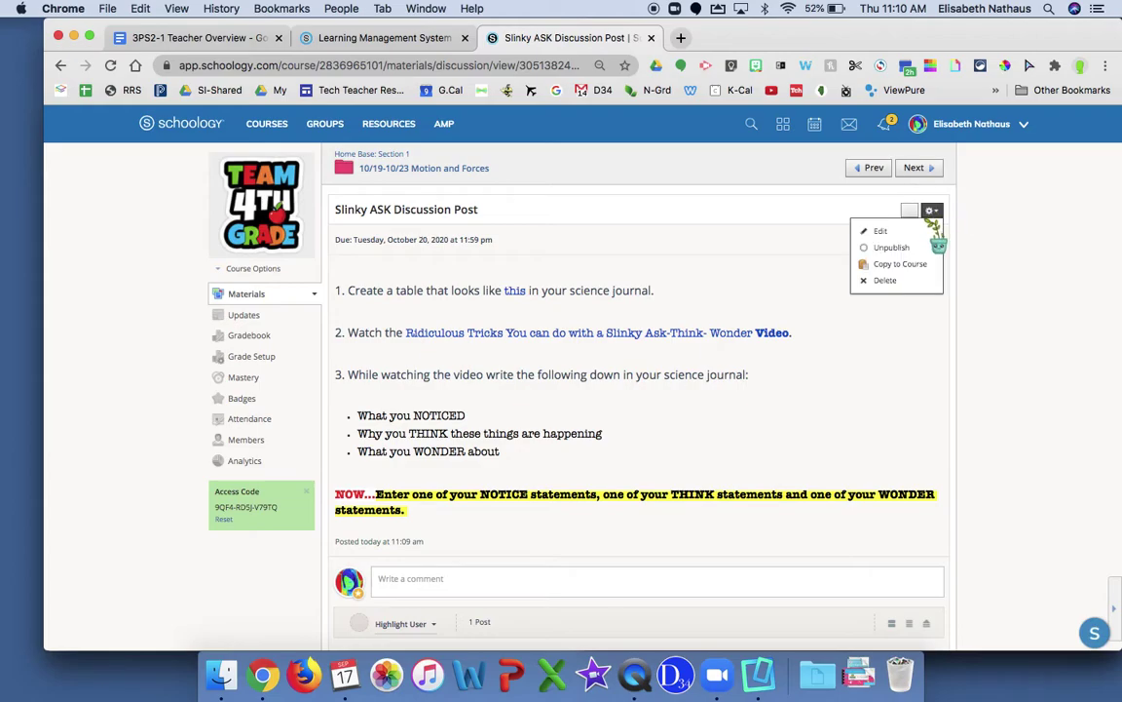
left_click(922, 231)
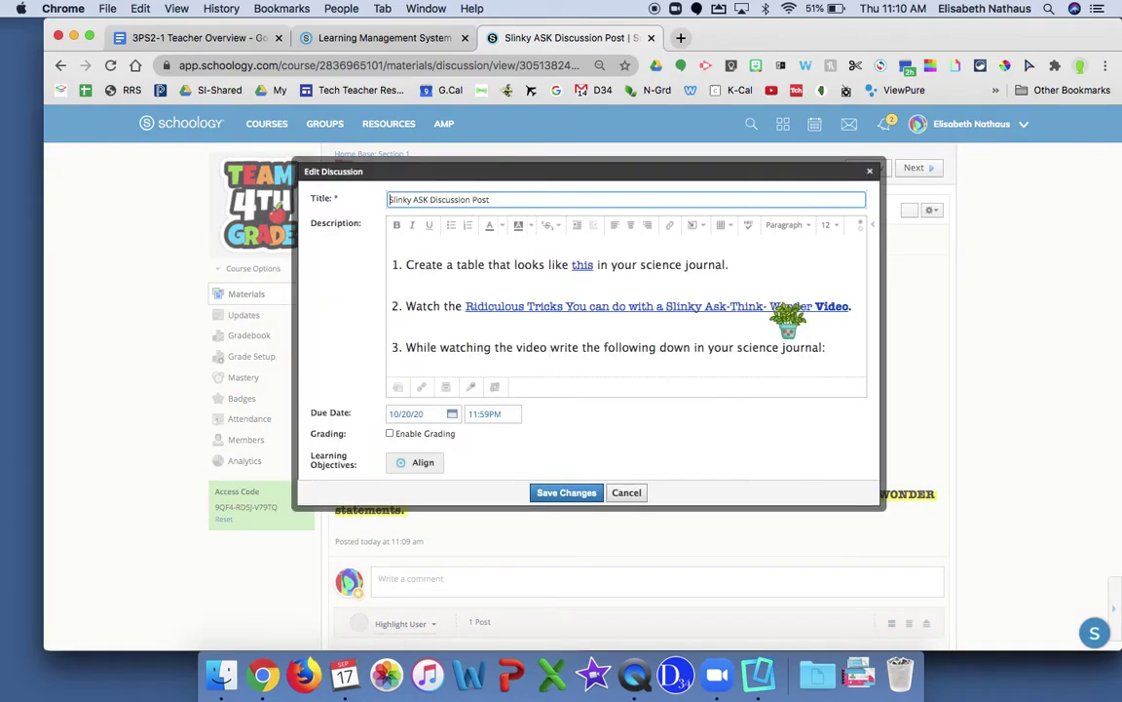
Turn on the post-before-seeing-responses option and save the discussion.
scroll(794, 320, "down", 2)
scroll(771, 426, "down", 2)
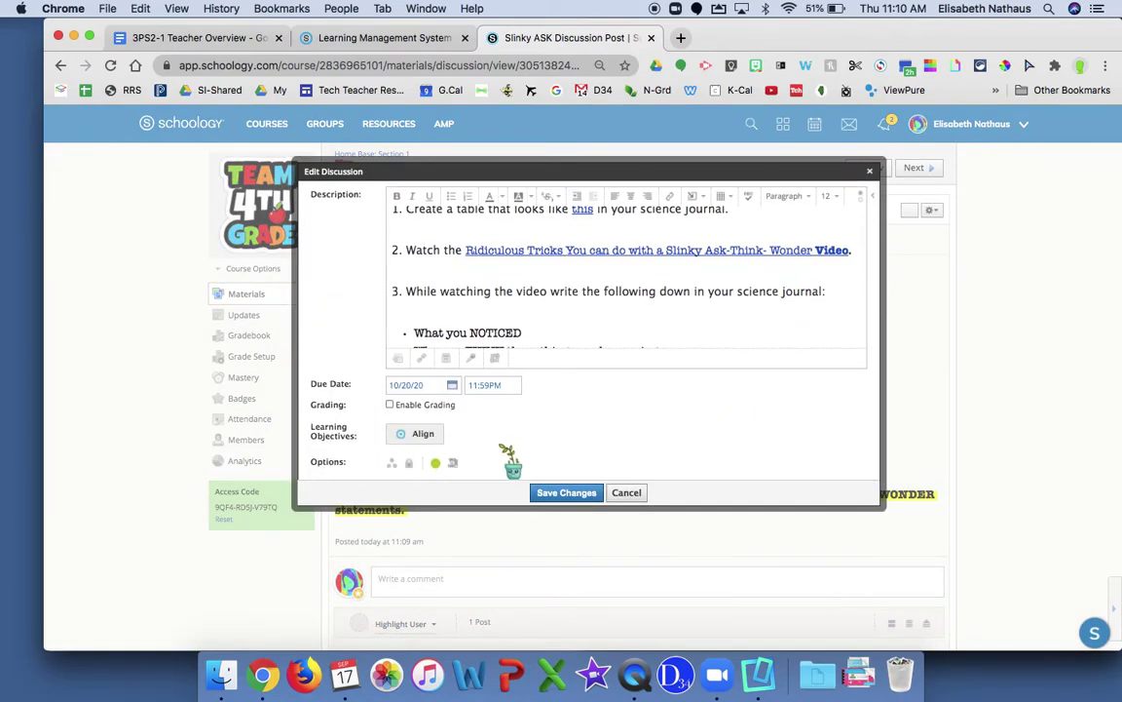
left_click(452, 462)
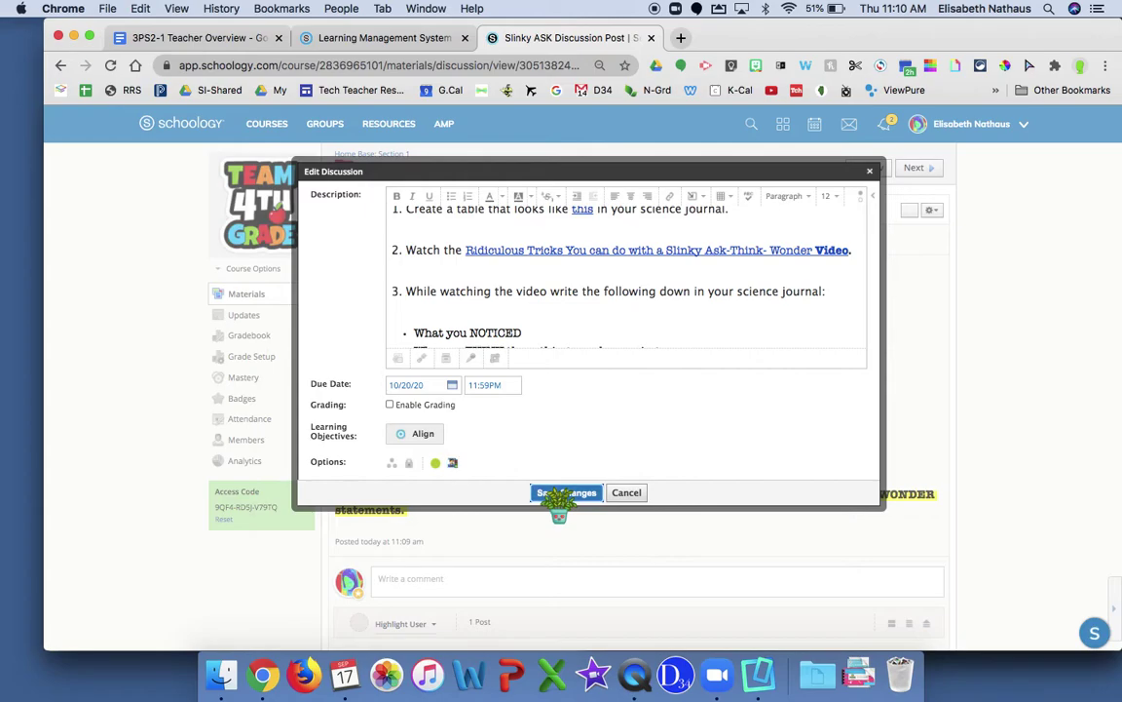
left_click(565, 492)
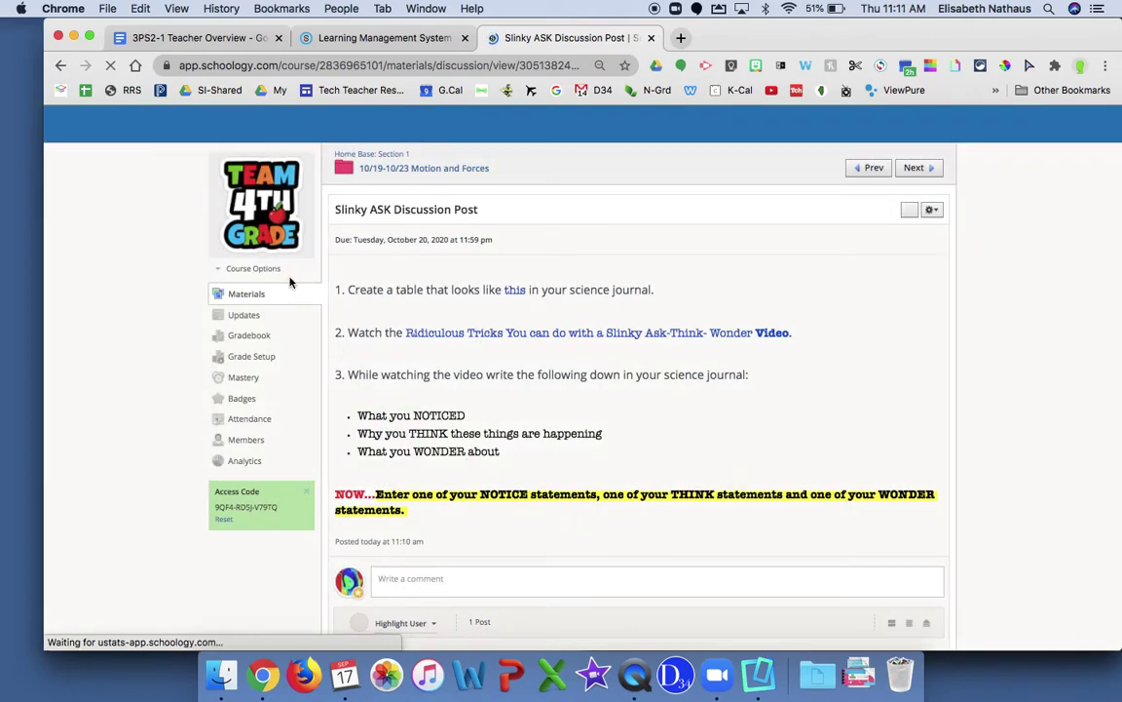
Preview as Sample Student and open the Slinky ASK Discussion Post to confirm replies are hidden.
left_click(255, 269)
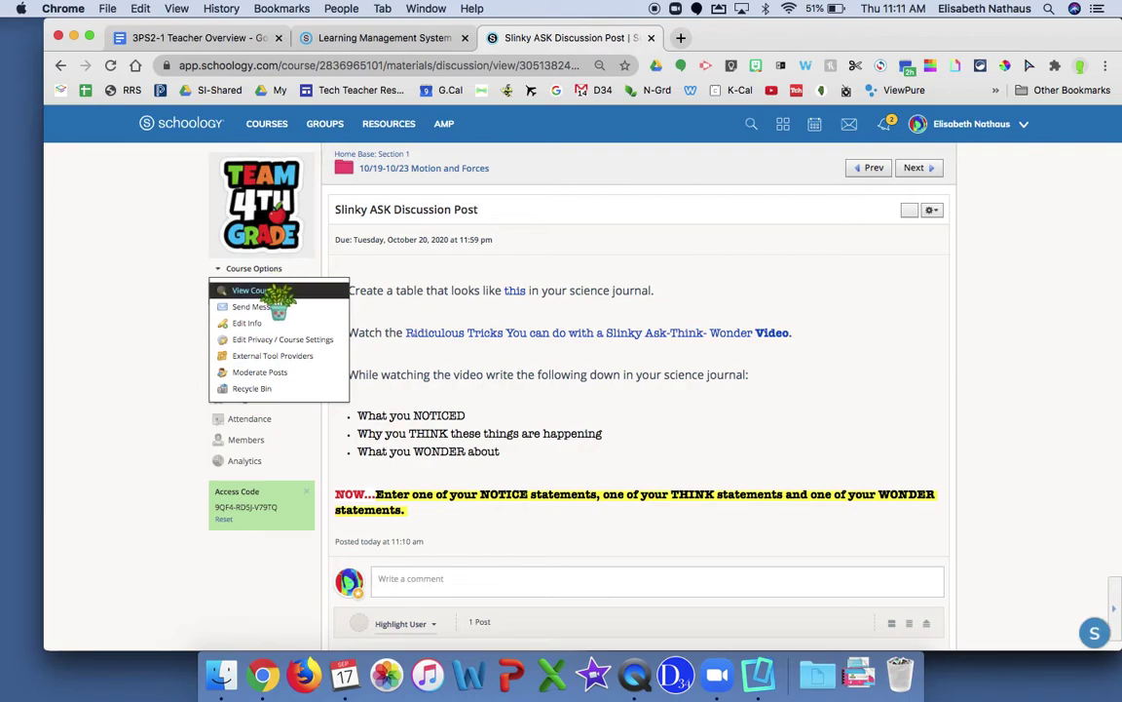
left_click(246, 290)
left_click(487, 288)
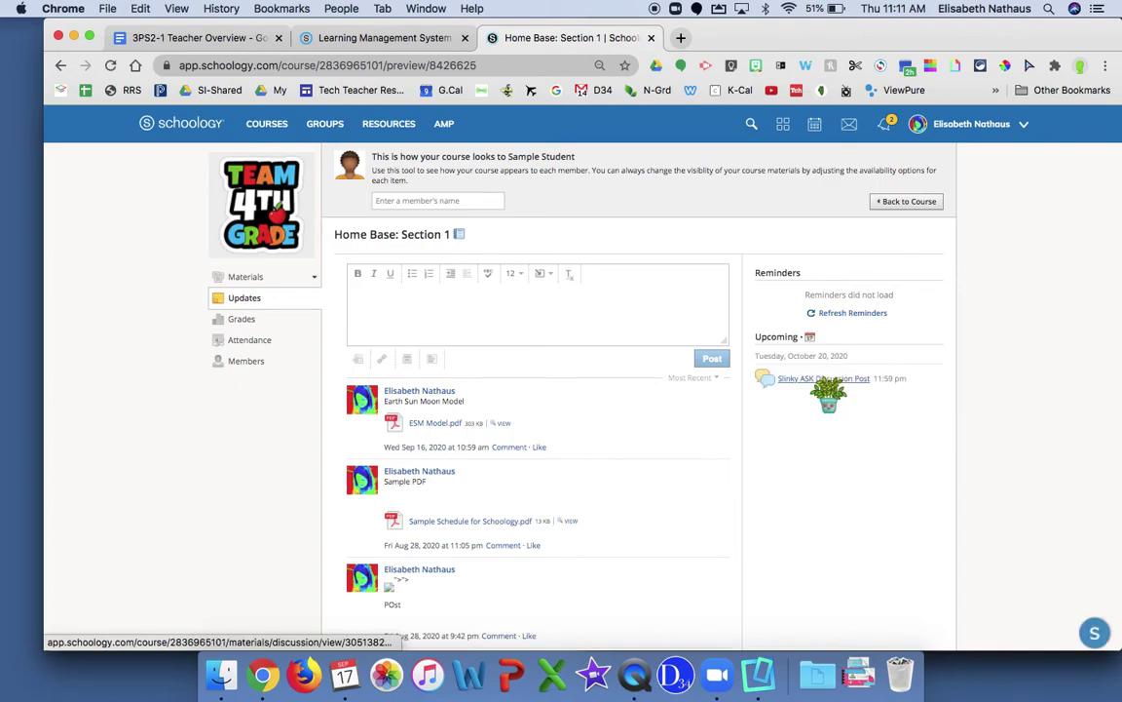
left_click(824, 379)
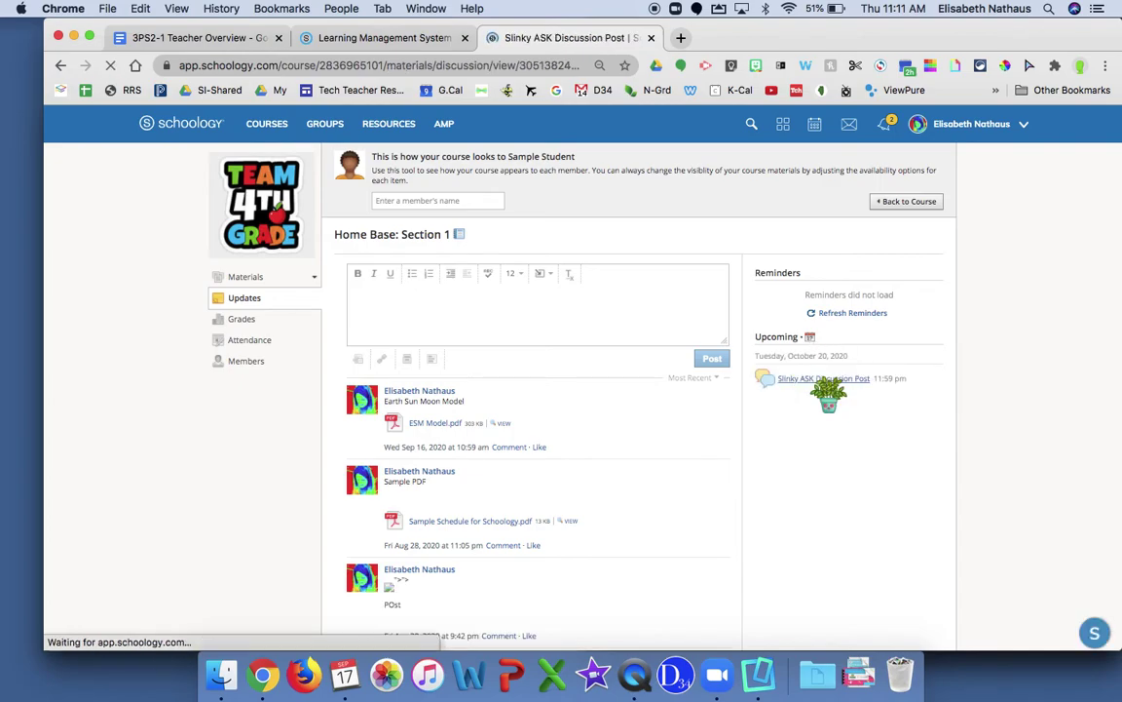
scroll(610, 466, "down", 5)
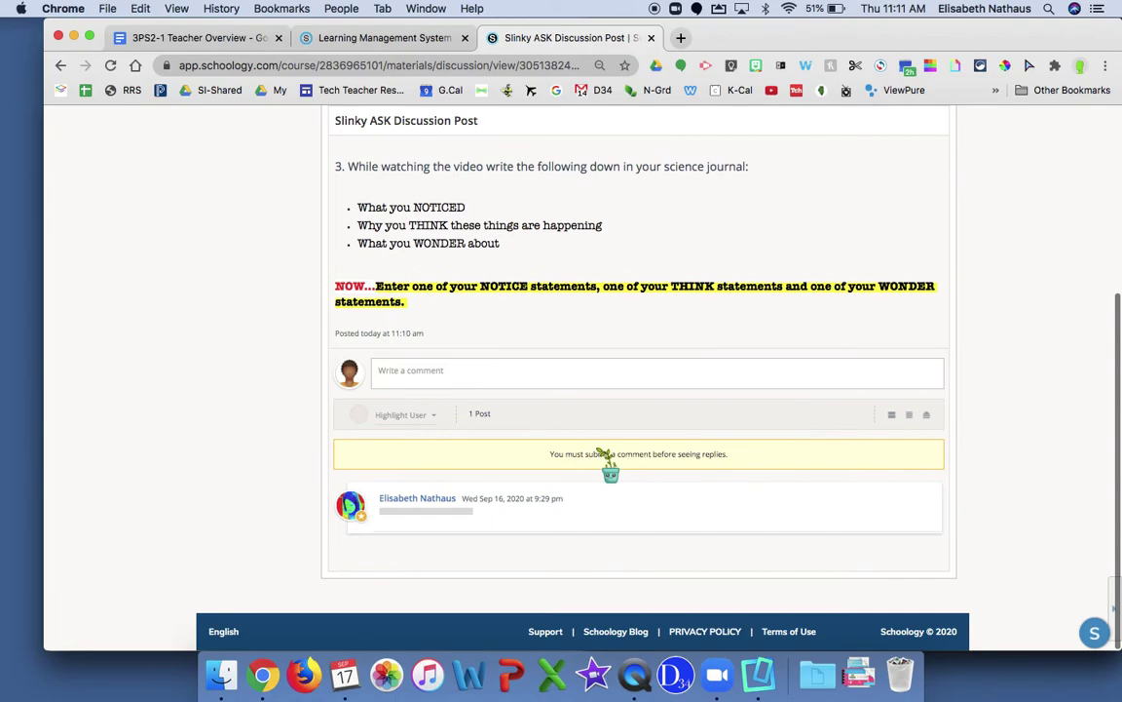